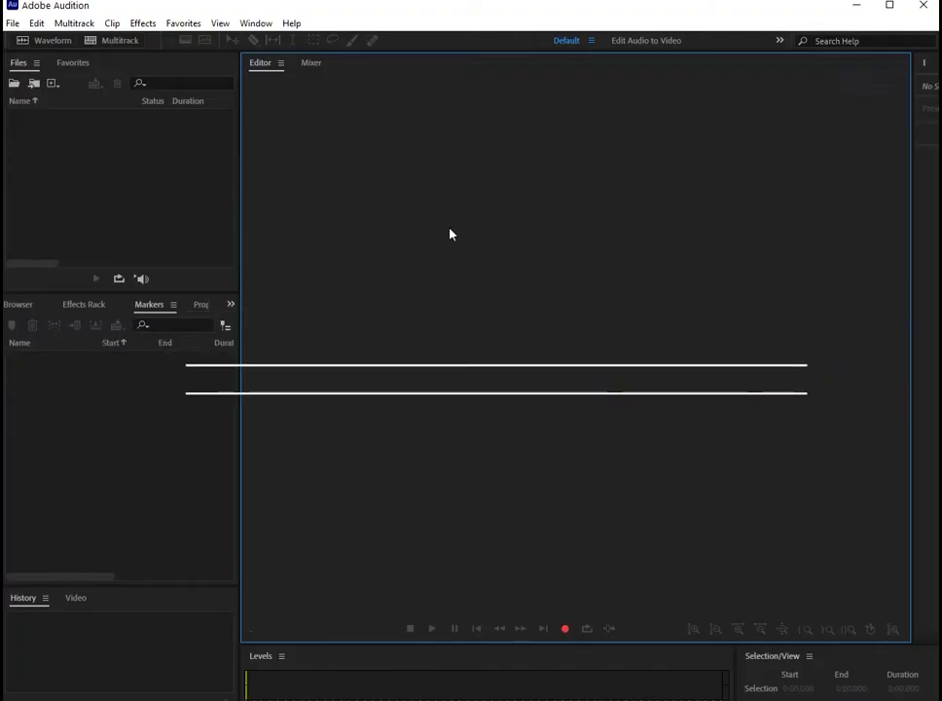
- Create a new multitrack session named 'Whatever' and begin importing audio files
key("ctrl+n")
type("W")
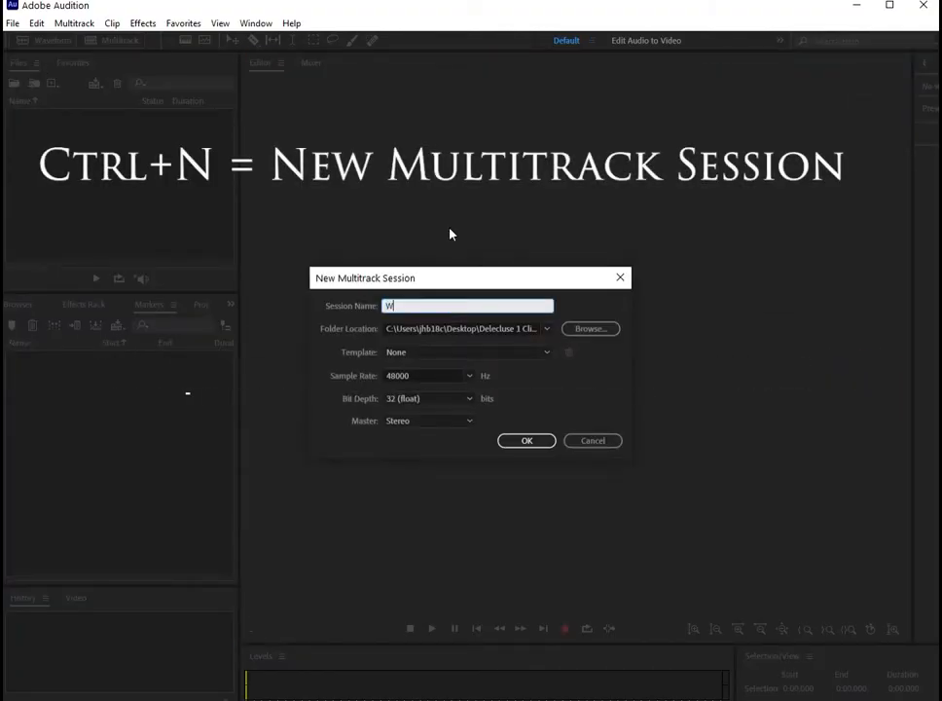
type("hatever")
left_click(526, 440)
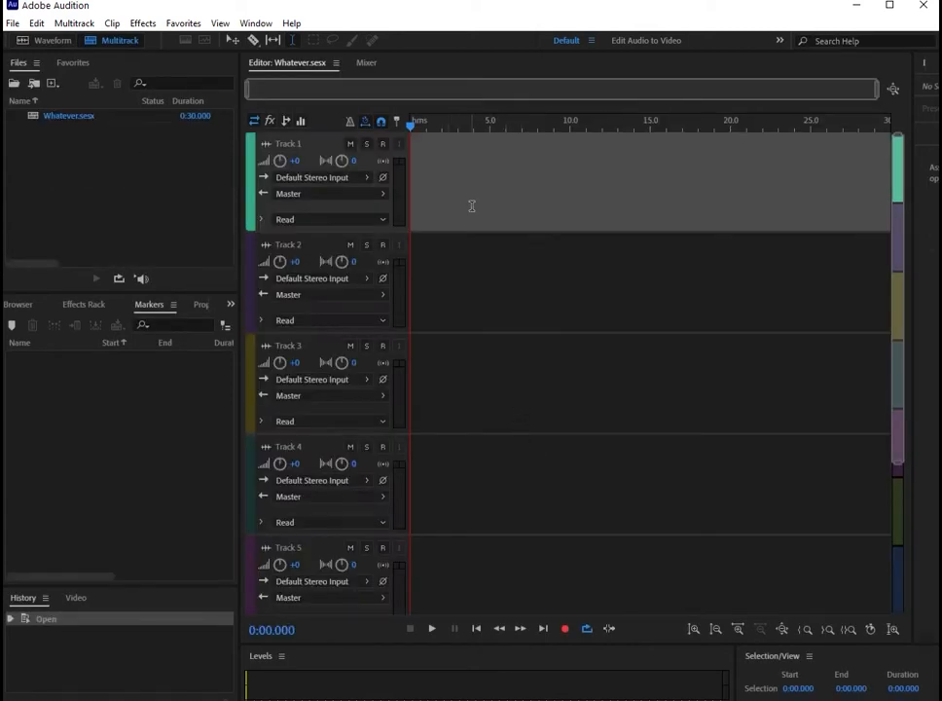
key("ctrl+i")
- Import all five click-track WAV files into the session
left_click_drag(205, 223, 197, 141)
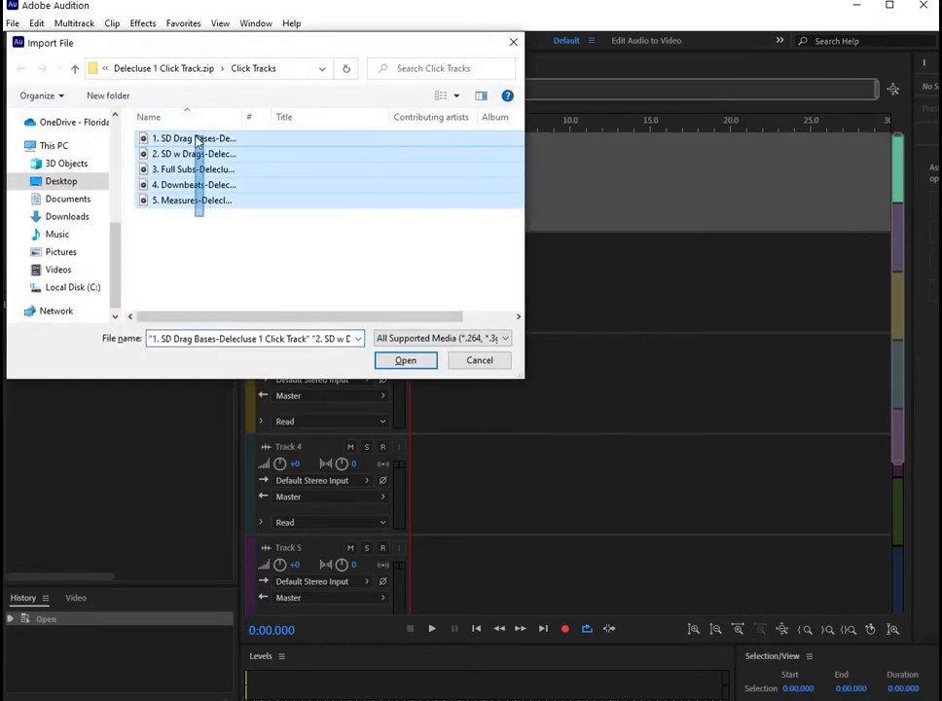
left_click(406, 360)
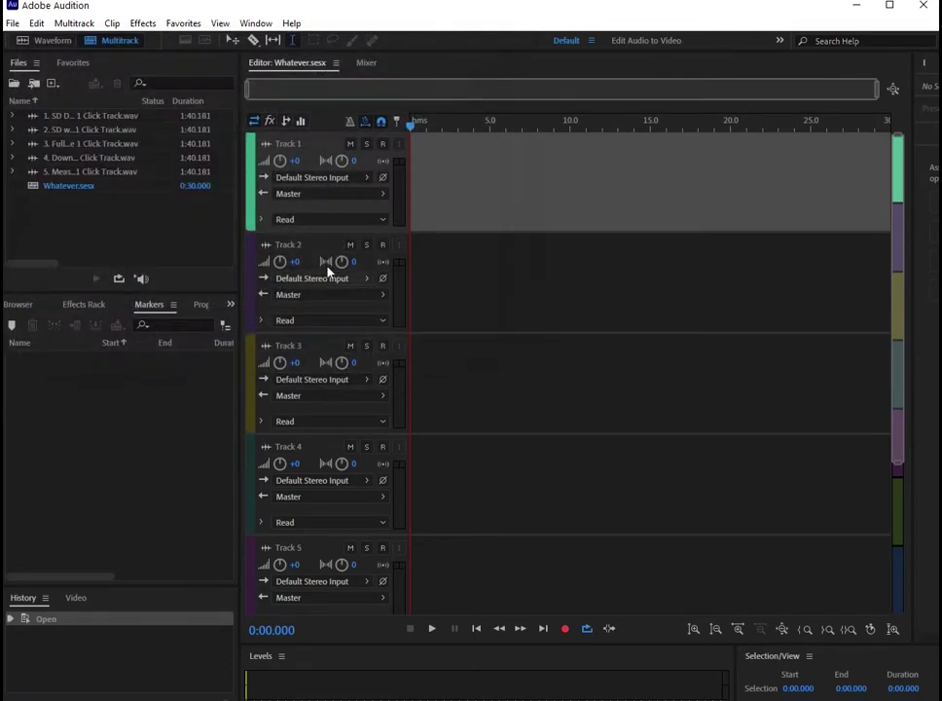
- Place each click-track file as a clip on its own track, Tracks 1–5, from the start
left_click(88, 116)
mouse_move(88, 116)
left_mouse_down()
mouse_move(418, 160)
mouse_move(419, 263)
left_mouse_up()
mouse_move(88, 143)
left_mouse_down()
mouse_move(418, 365)
mouse_move(418, 468)
left_mouse_up()
left_click_drag(88, 171, 418, 569)
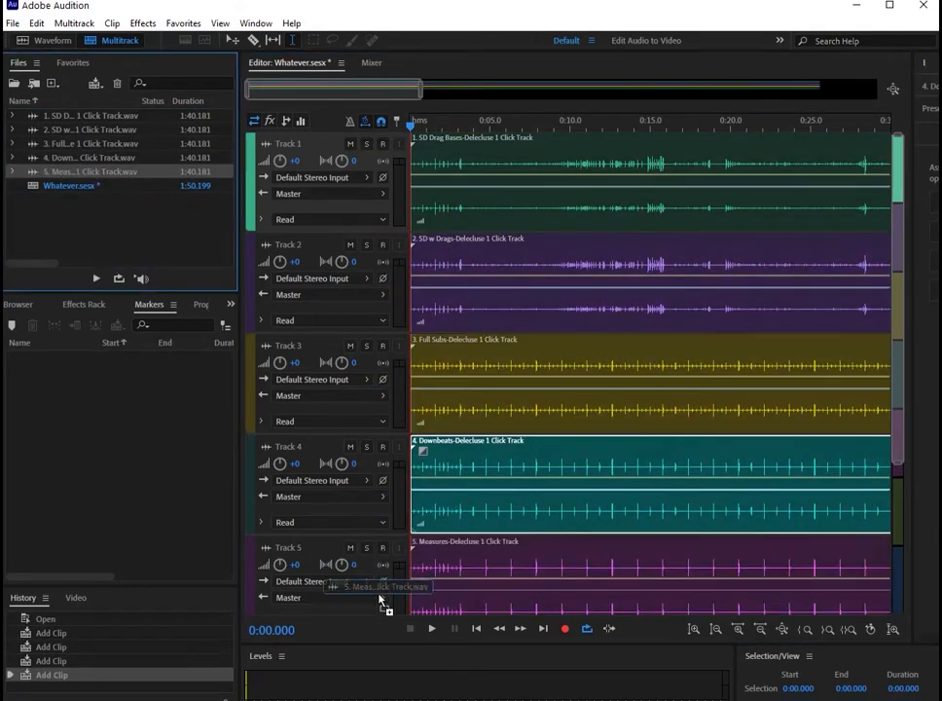
- Rename Track 1 to 'SD Drag Bases' and Track 2 to 'SD Drags'
double_click(288, 144)
type("SD Drag B")
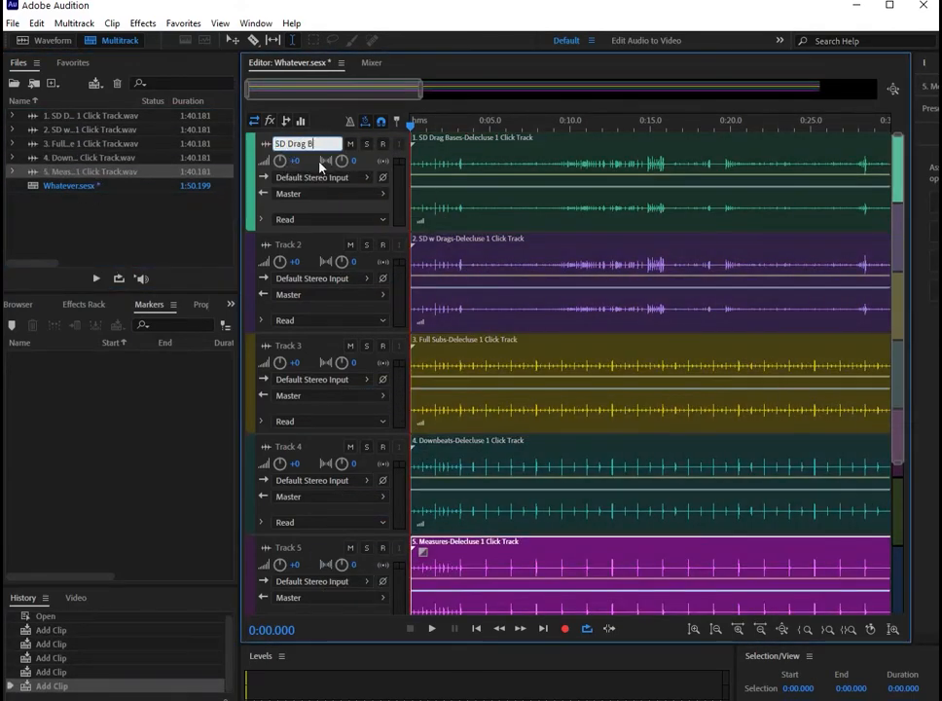
type("ases")
key("Return")
scroll(321, 166, "down", 1)
double_click(293, 228)
type("S")
key("Return")
double_click(288, 336)
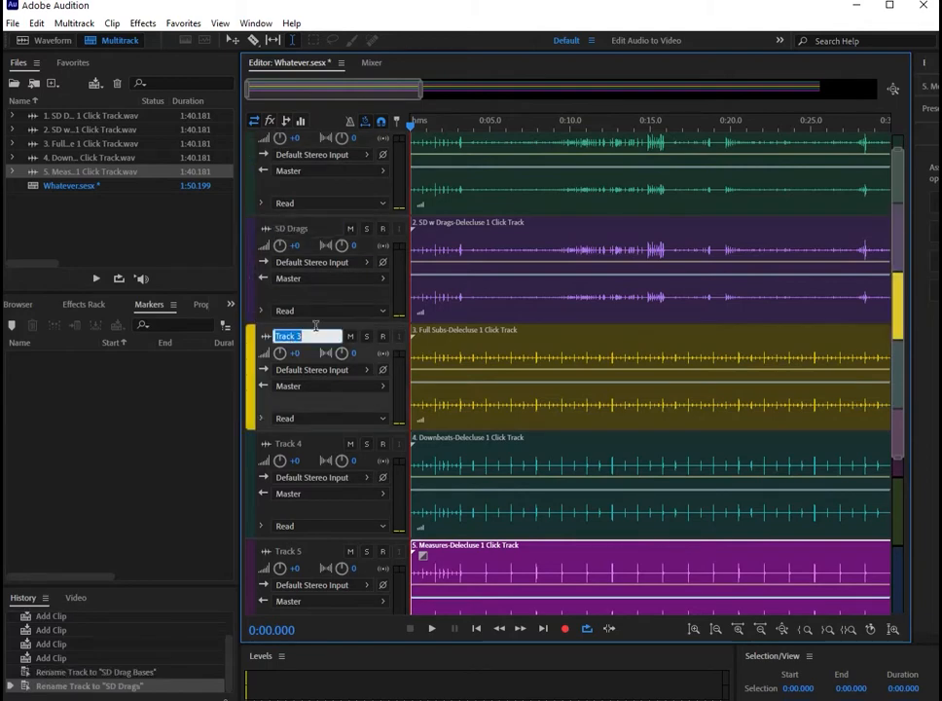
type("Full Subs")
- Rename Track 3 'Full Subs', Track 4 'Downbeats' and start naming Track 5 'Measures'
key("Return")
double_click(288, 444)
type("Downbeats")
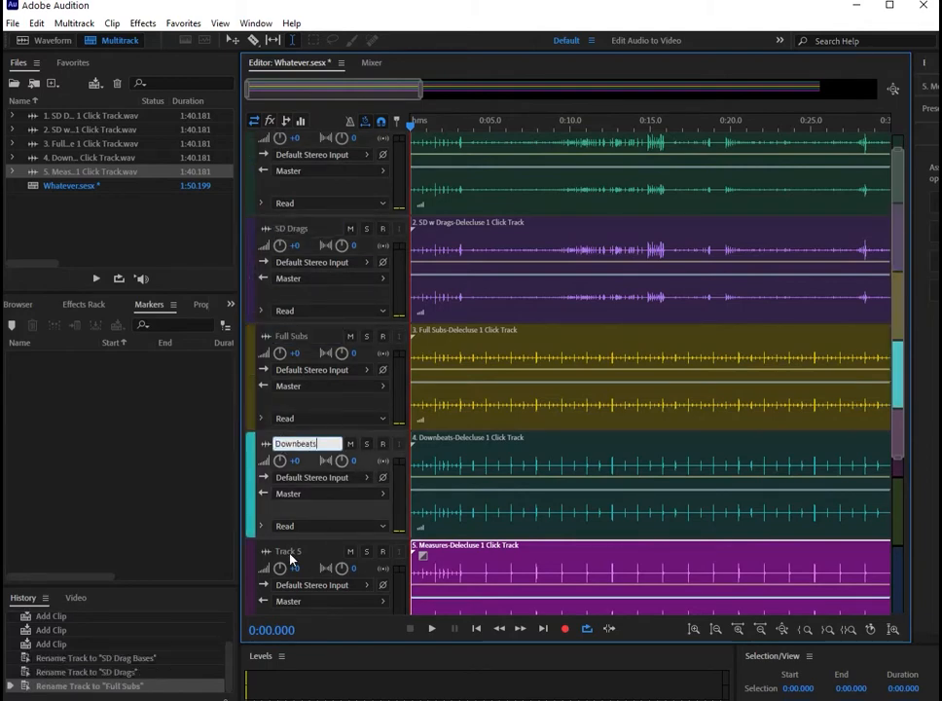
key("Return")
double_click(288, 552)
type("Measures")
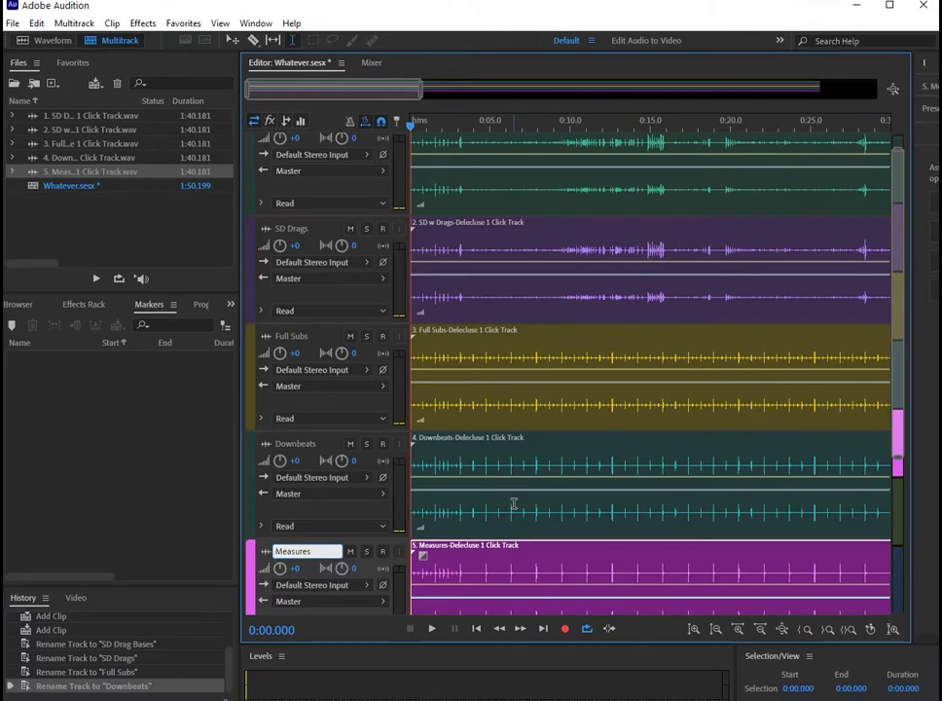
- Commit 'Measures' as Track 5's name and import the measure markers from Markers.csv
left_click(514, 504)
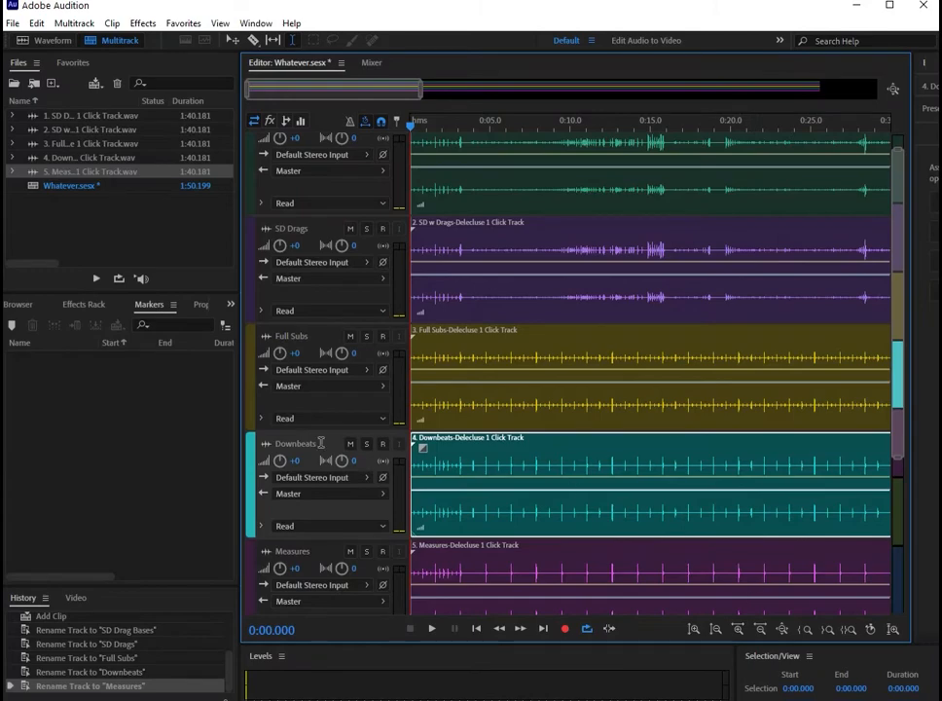
right_click(160, 417)
left_click(227, 531)
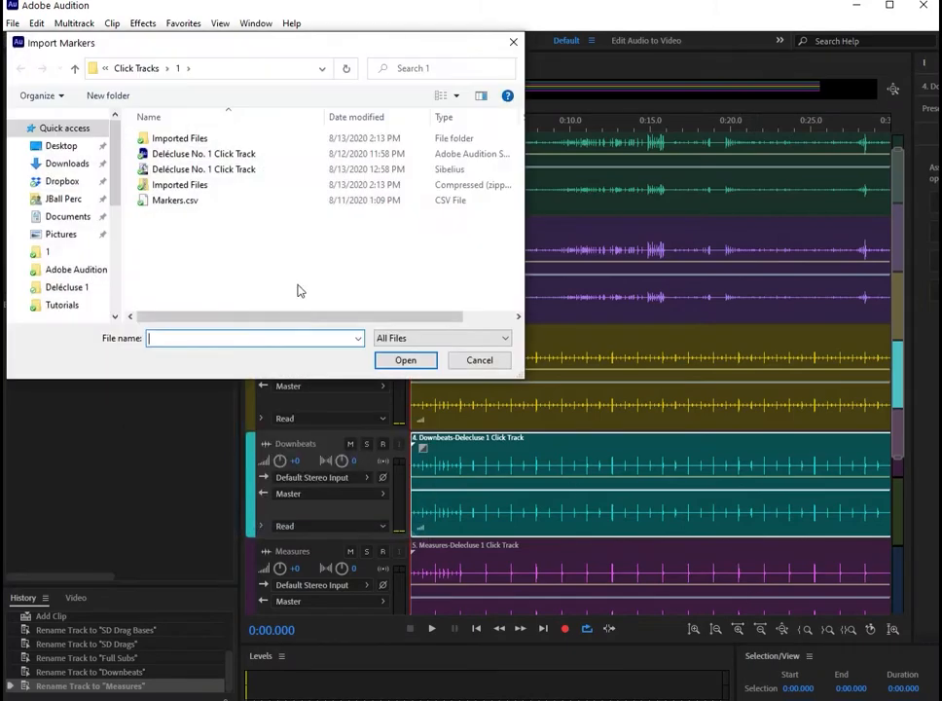
double_click(176, 200)
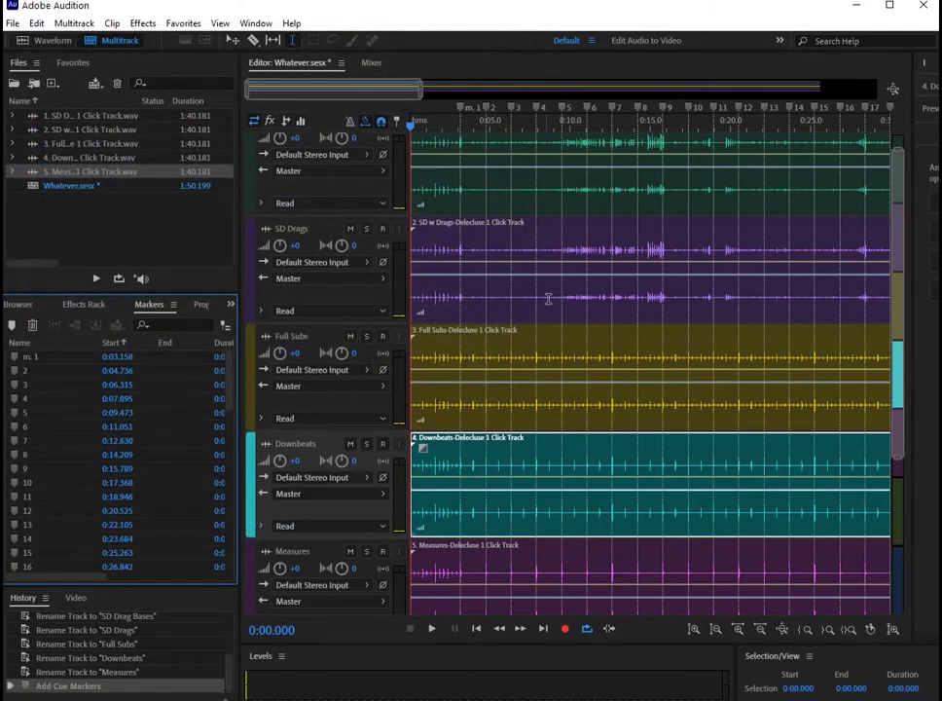
mouse_move(474, 90)
left_mouse_down()
mouse_move(426, 107)
mouse_move(342, 112)
left_mouse_up()
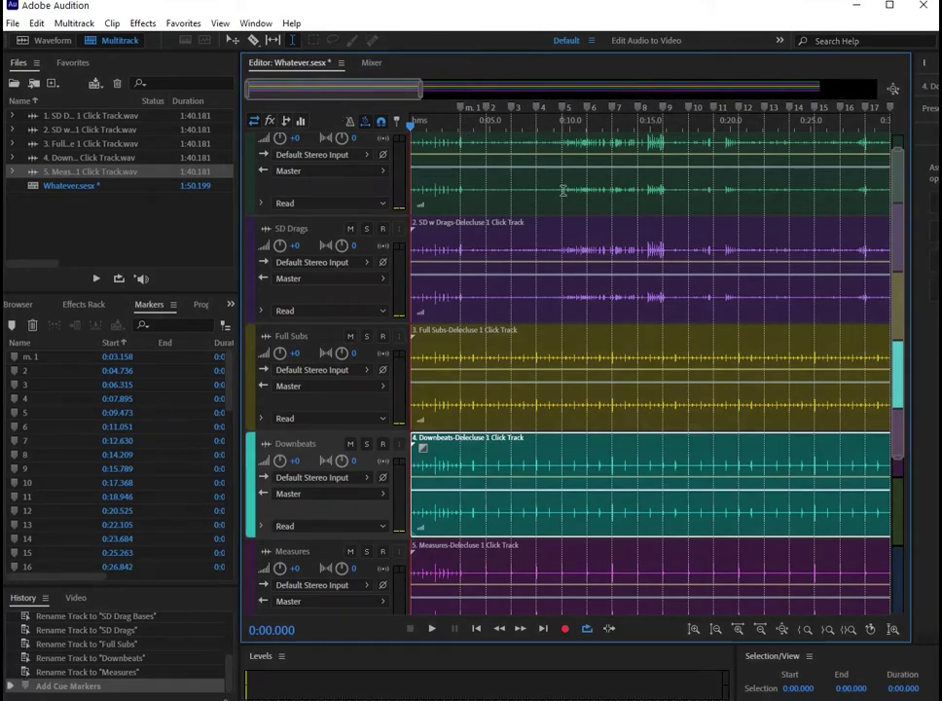
- Loop-play the range between markers 5 and 7 to check the clicks
left_click_drag(563, 190, 613, 198)
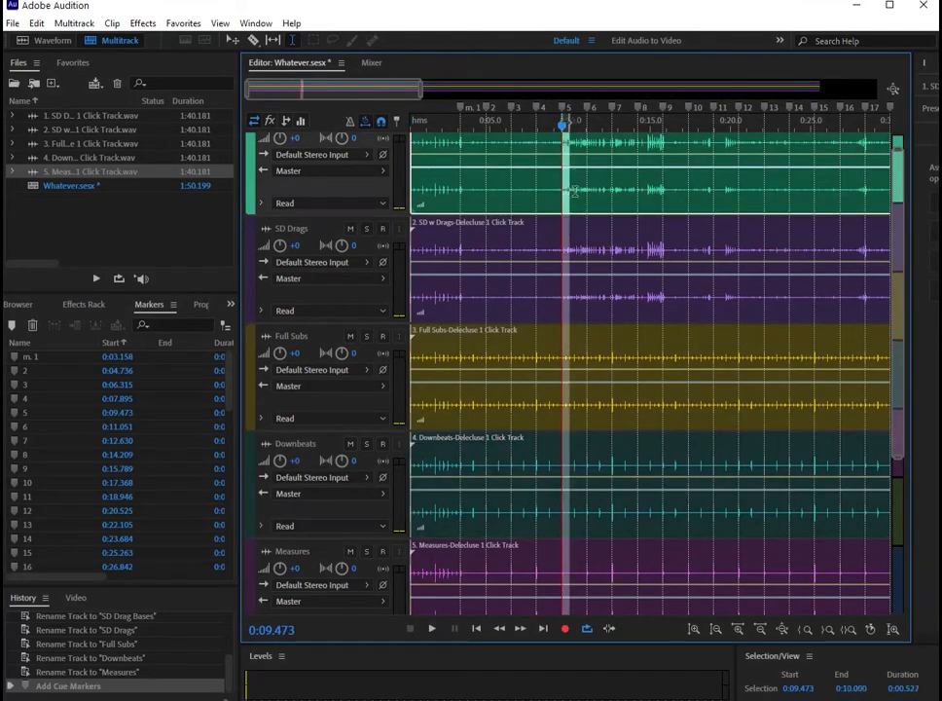
key("space")
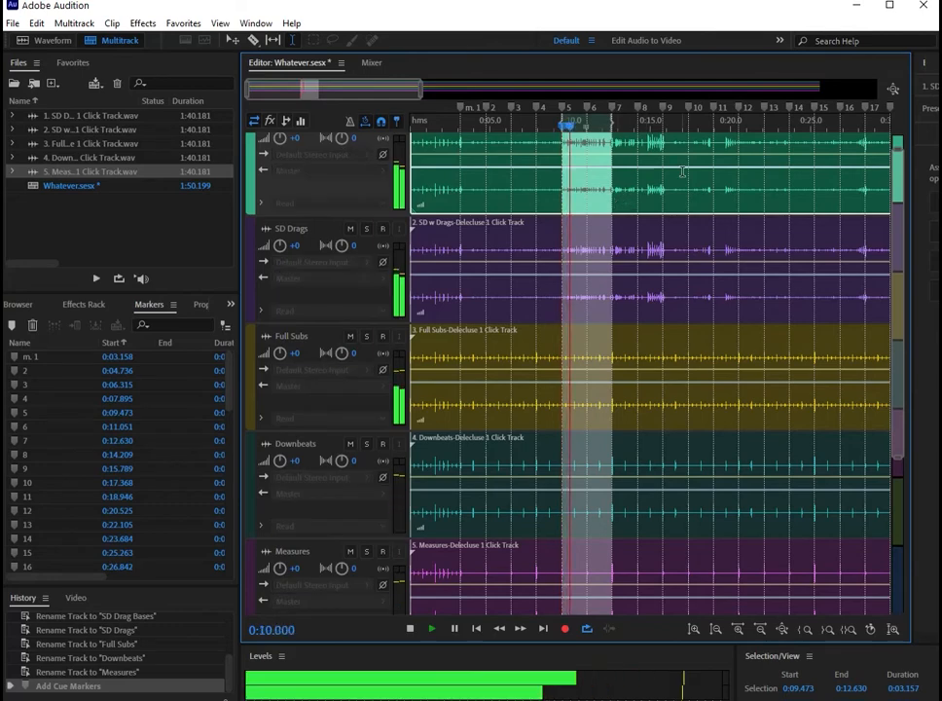
left_click(587, 628)
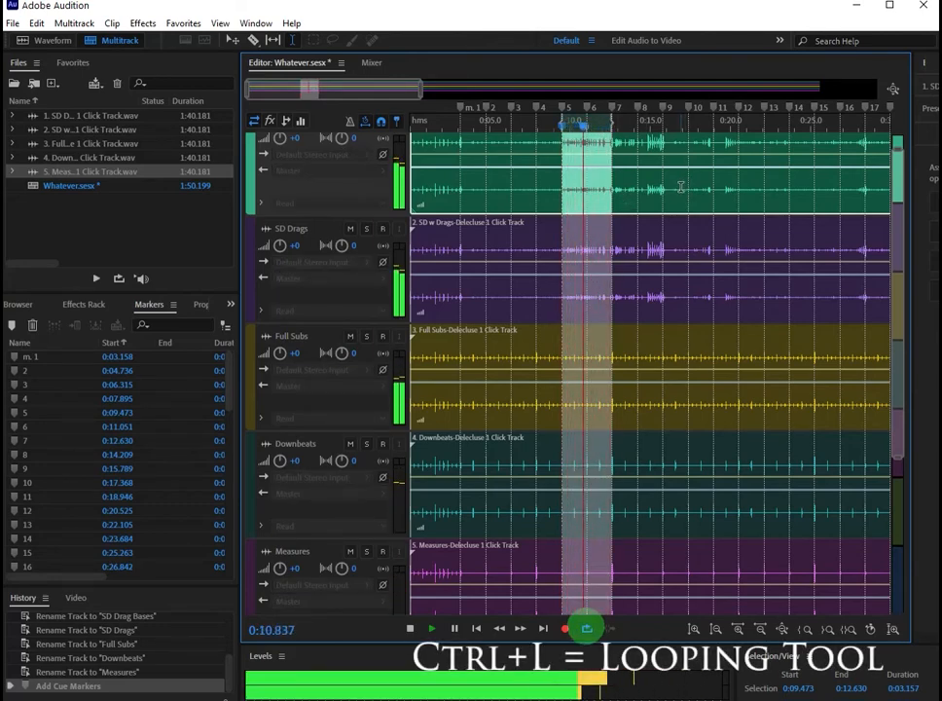
- Stop playback, select the SD Drags clip and zoom out to the full session
key("space")
left_click(672, 246)
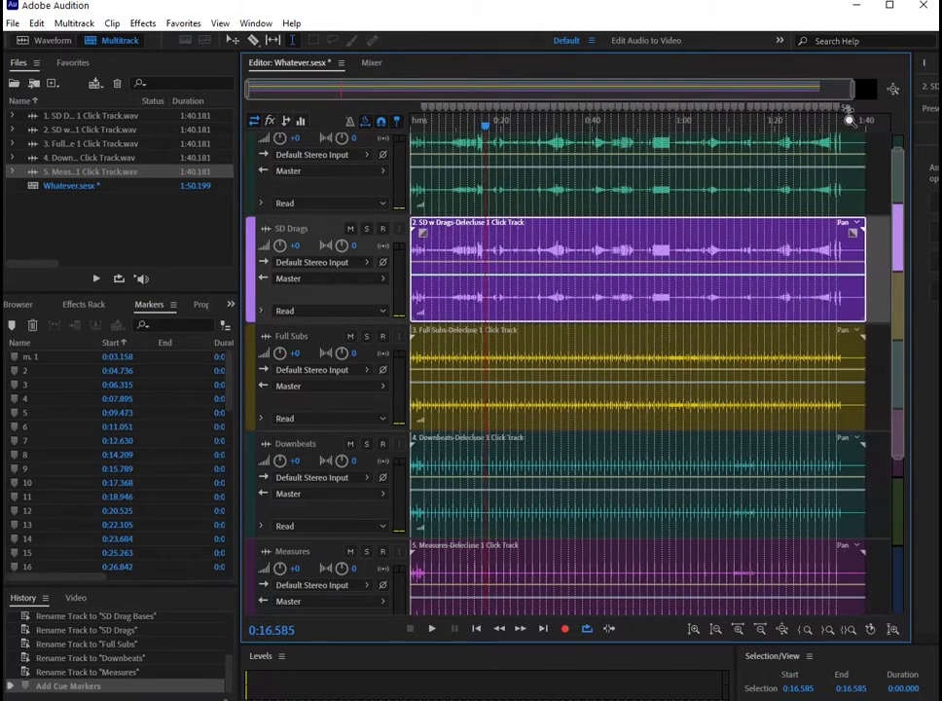
key("ctrl+a")
- With global clip stretching on, stretch all five clips to 105% and zoom to the first twenty seconds
left_click(366, 122)
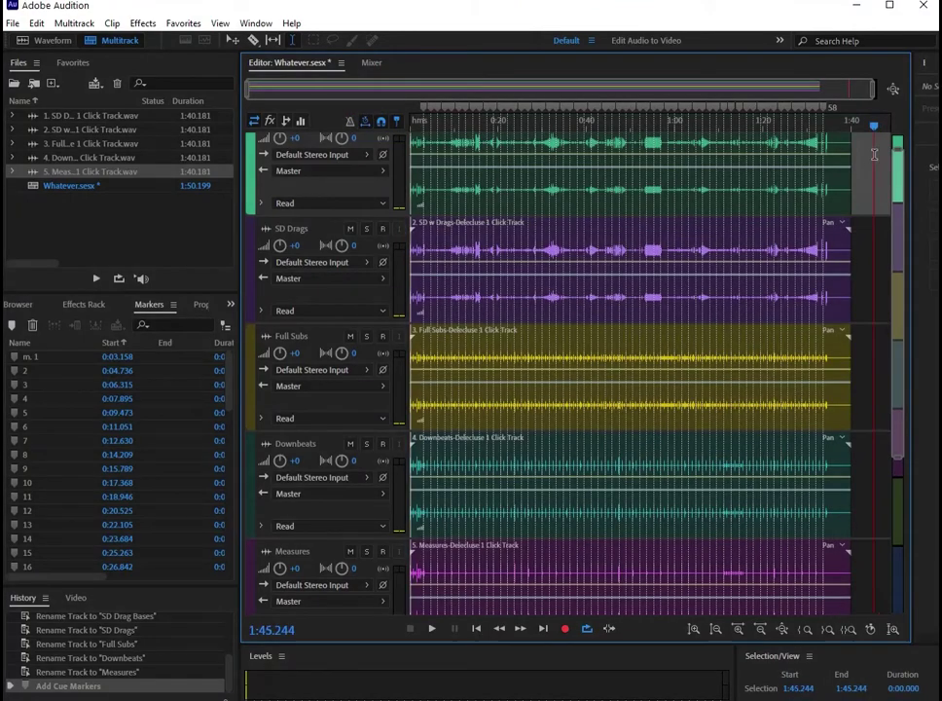
left_click_drag(672, 146, 409, 390)
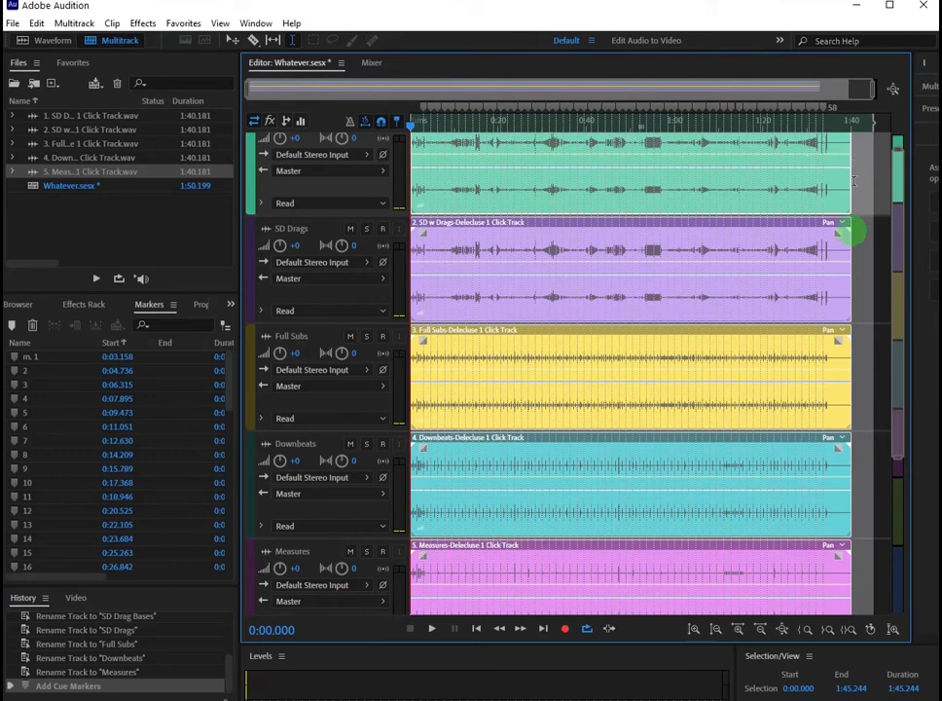
left_click_drag(854, 234, 876, 237)
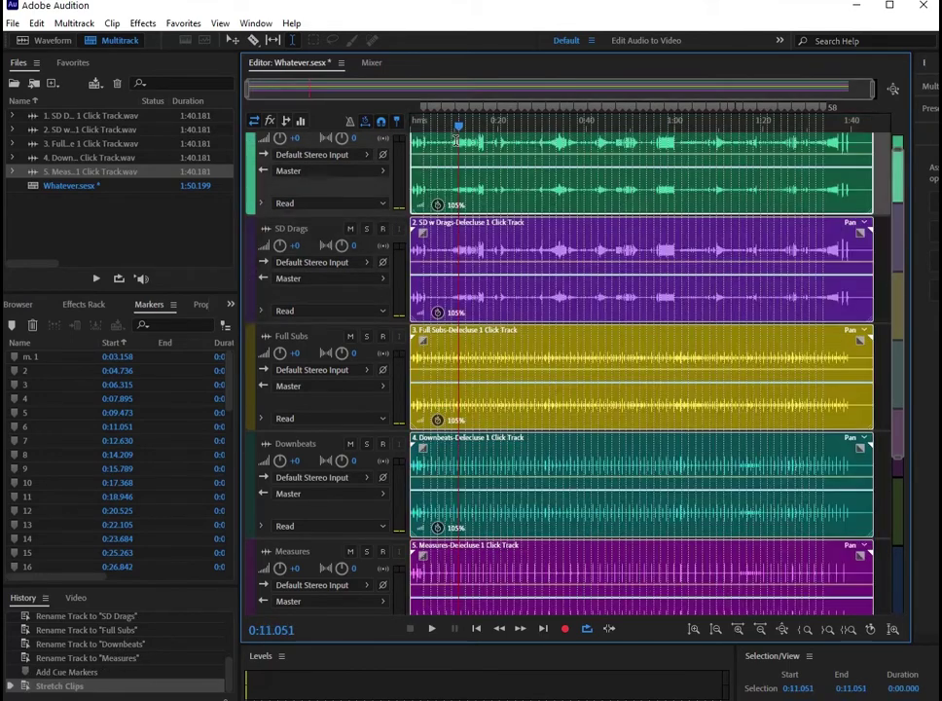
left_click(453, 125)
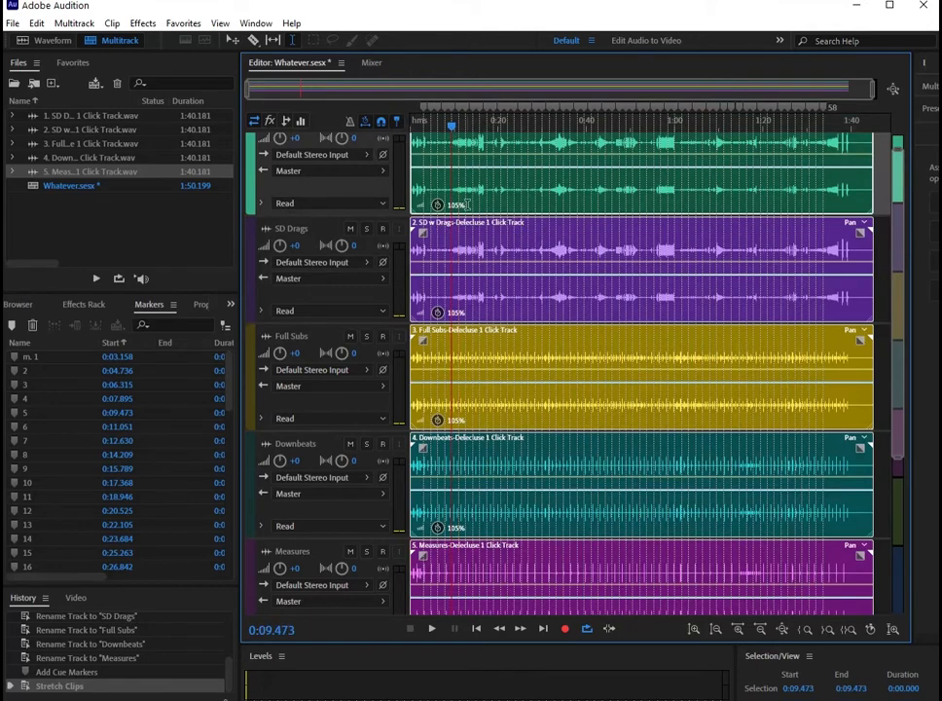
left_click_drag(874, 91, 364, 92)
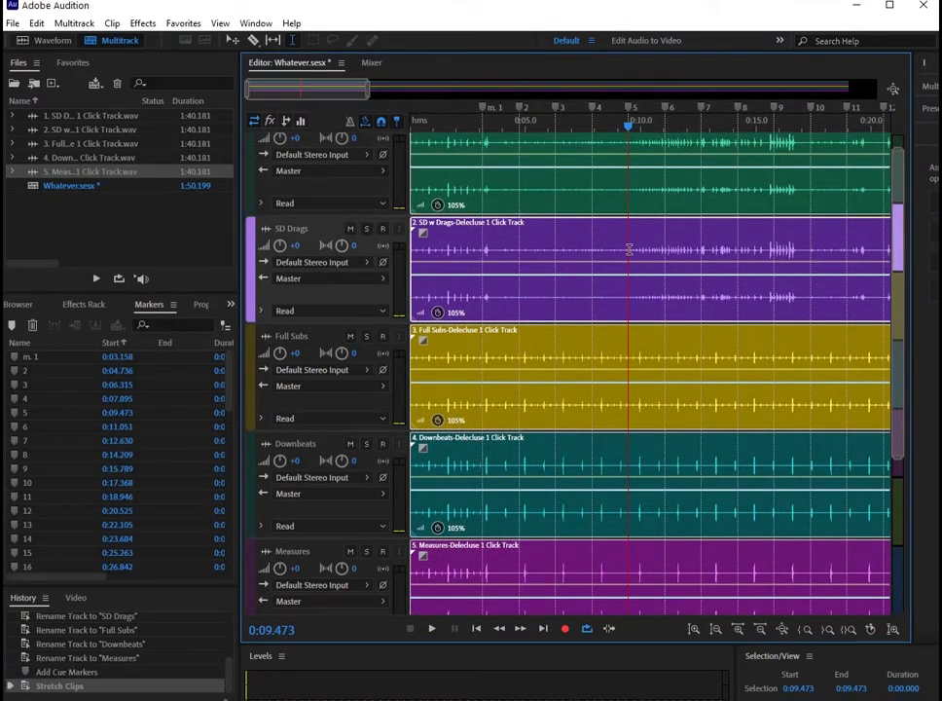
left_click_drag(630, 251, 703, 253)
key("space")
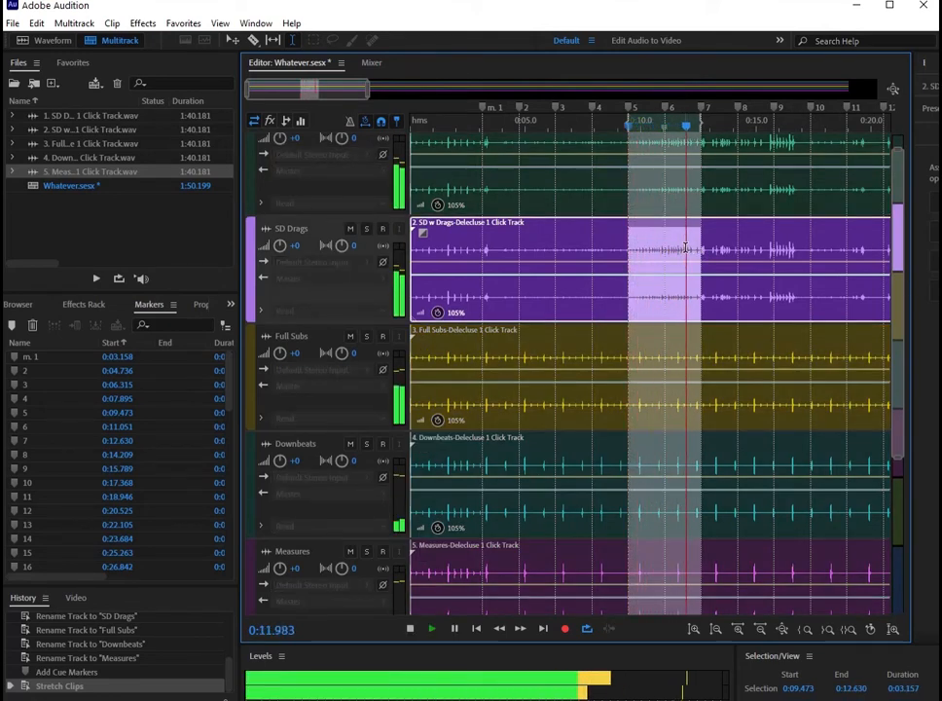
key("space")
left_click(733, 232)
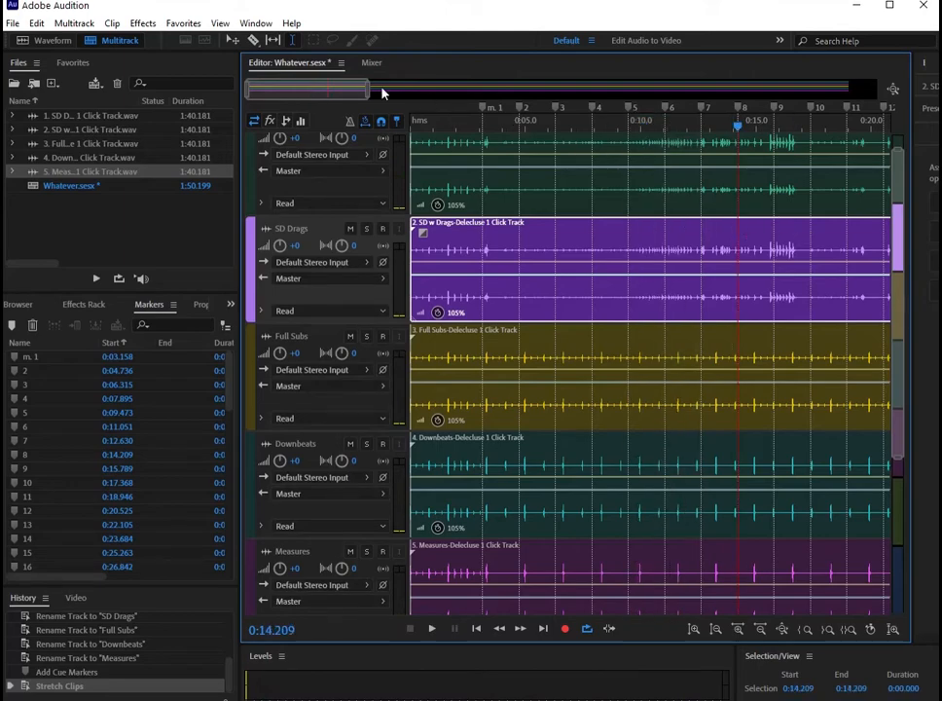
left_click_drag(368, 92, 701, 92)
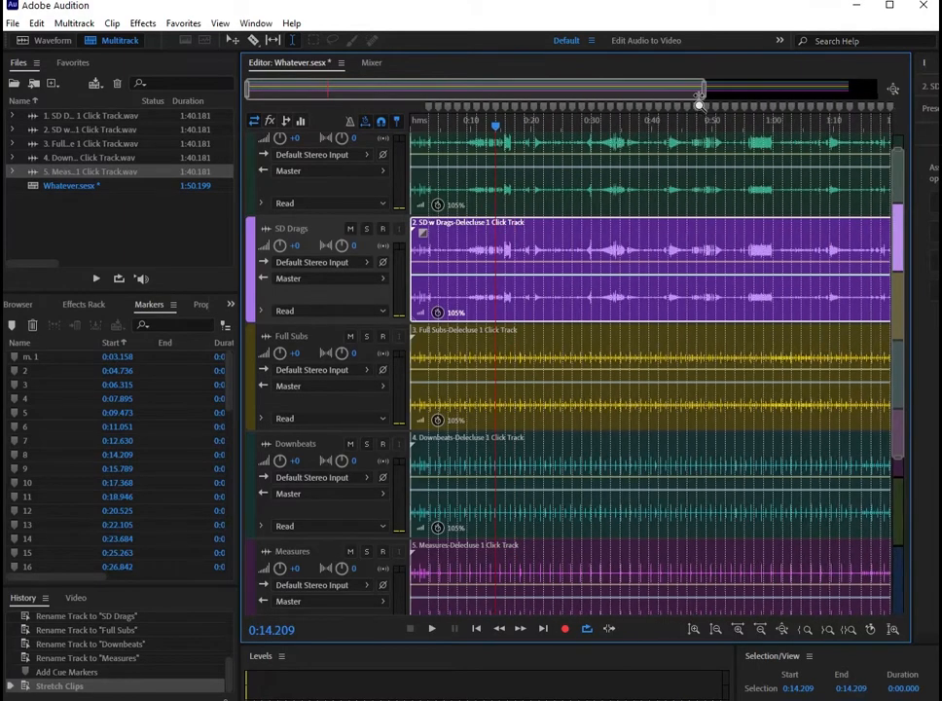
key("space")
key("space")
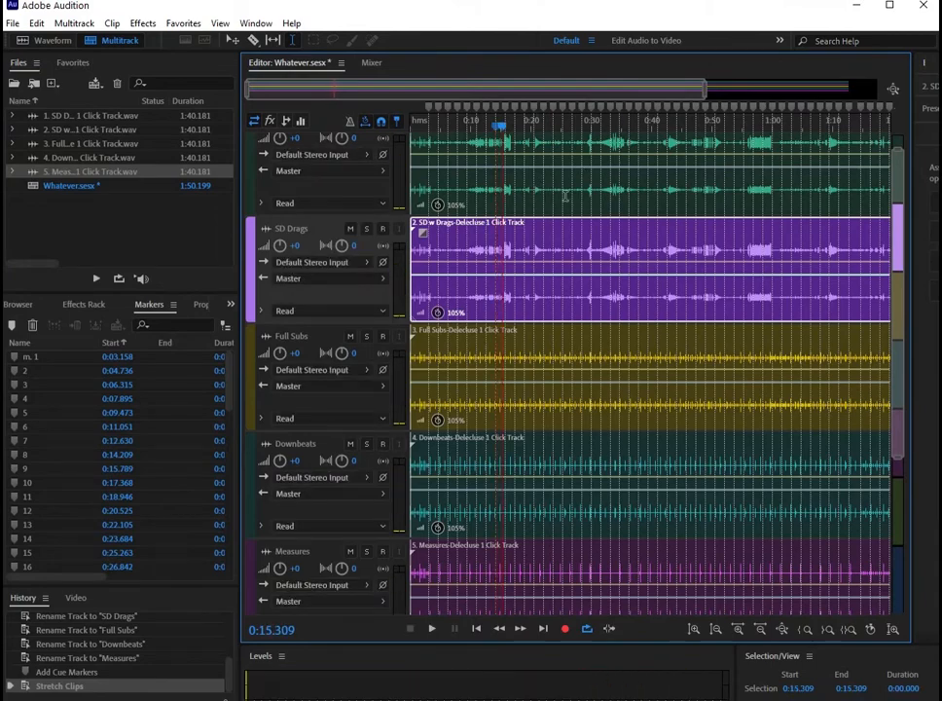
scroll(564, 198, "down", 2)
scroll(623, 194, "down", 3)
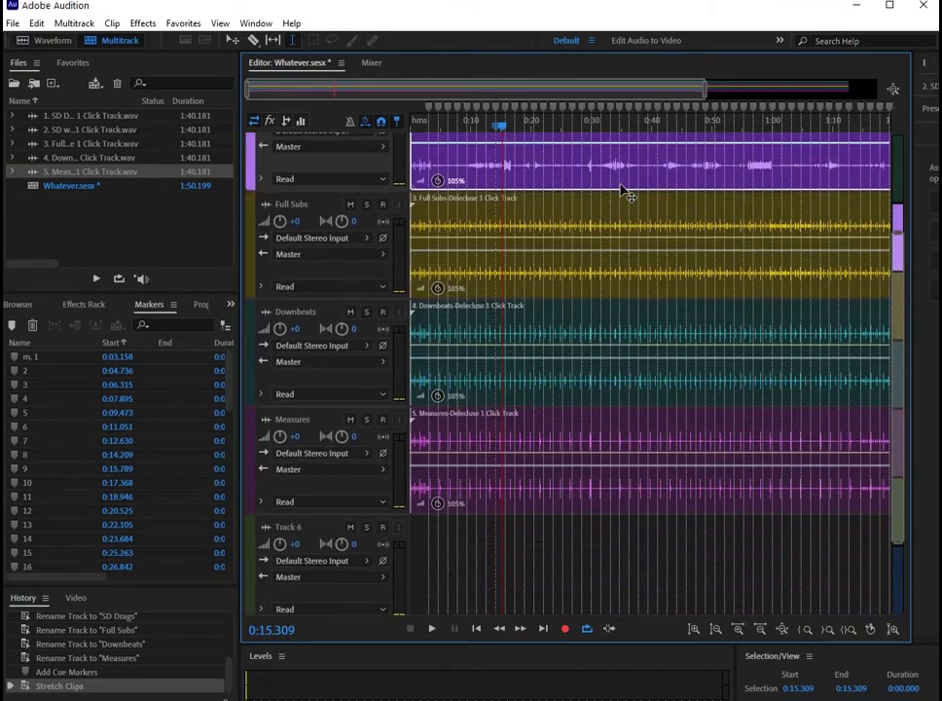
scroll(628, 194, "up", 3)
scroll(623, 190, "up", 2)
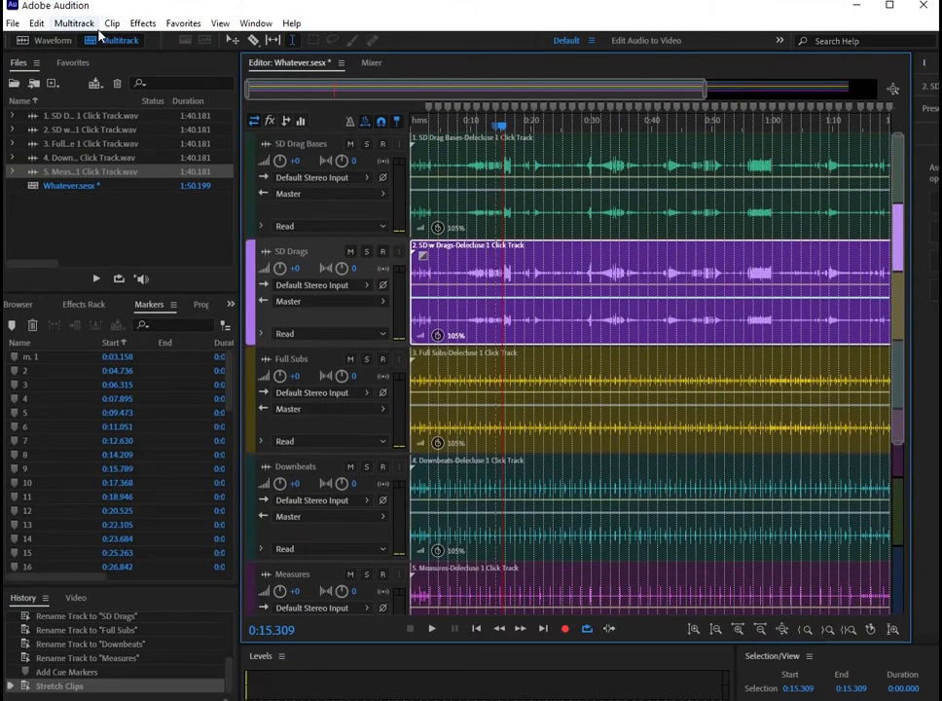
- Save the session without copying media into its folder, then close Audition
left_click(12, 22)
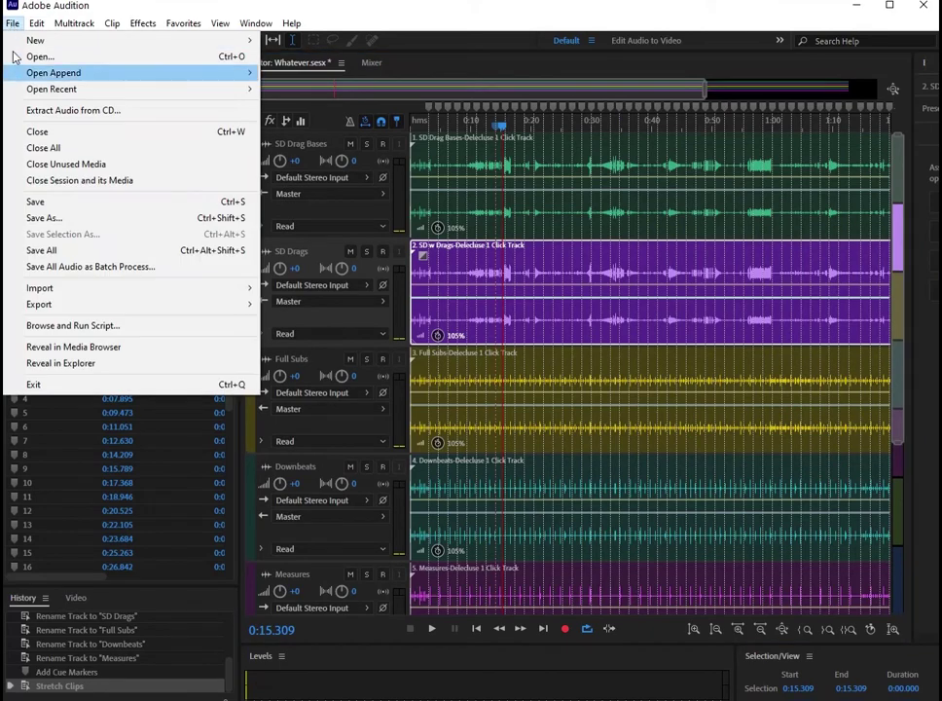
left_click(35, 201)
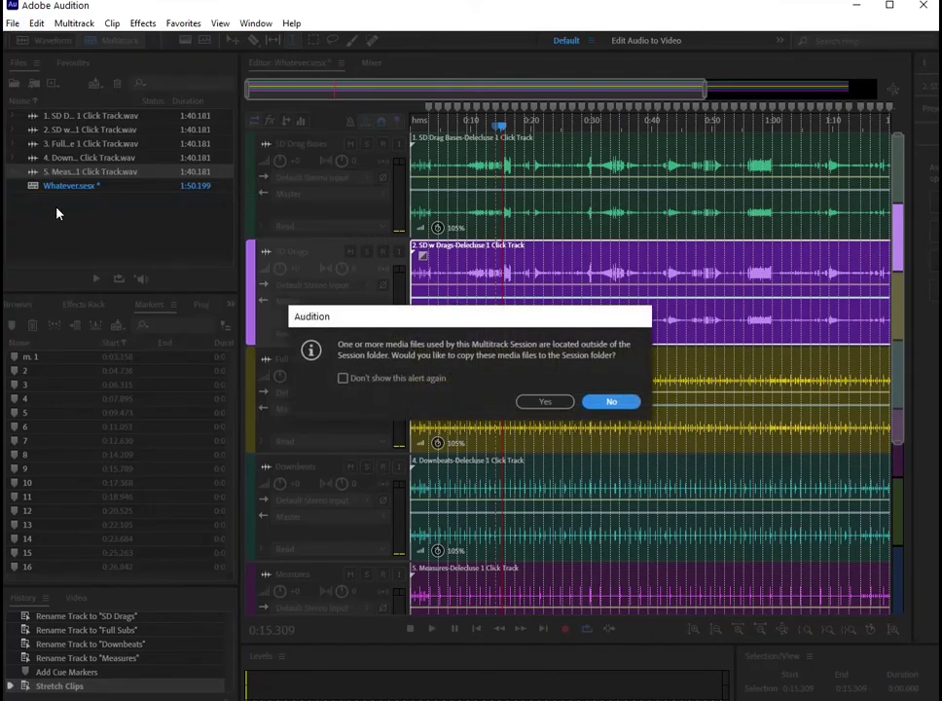
left_click(609, 402)
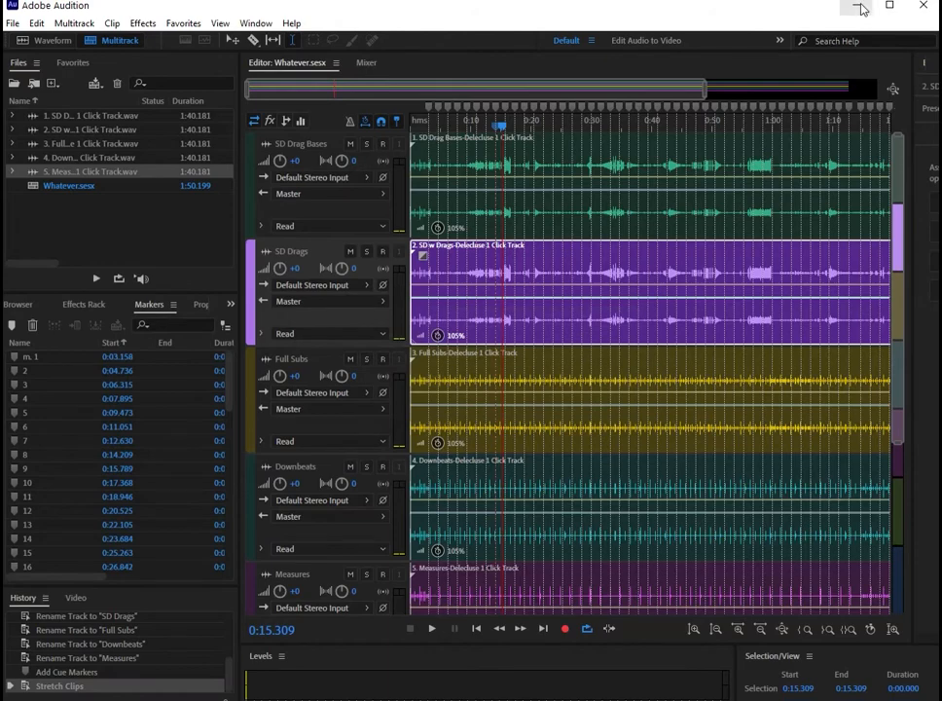
left_click(923, 8)
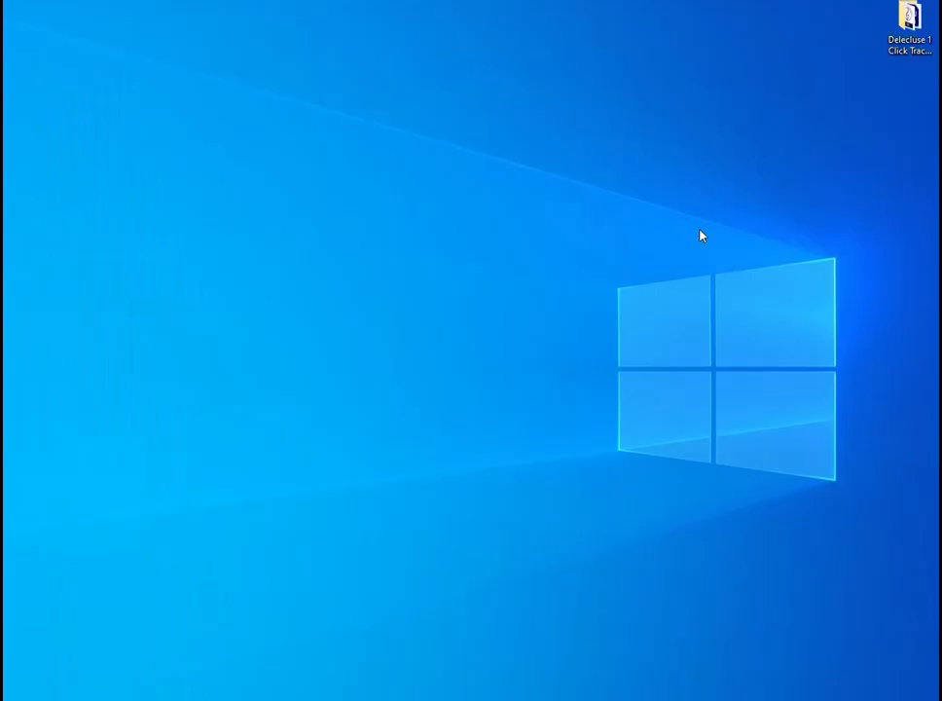